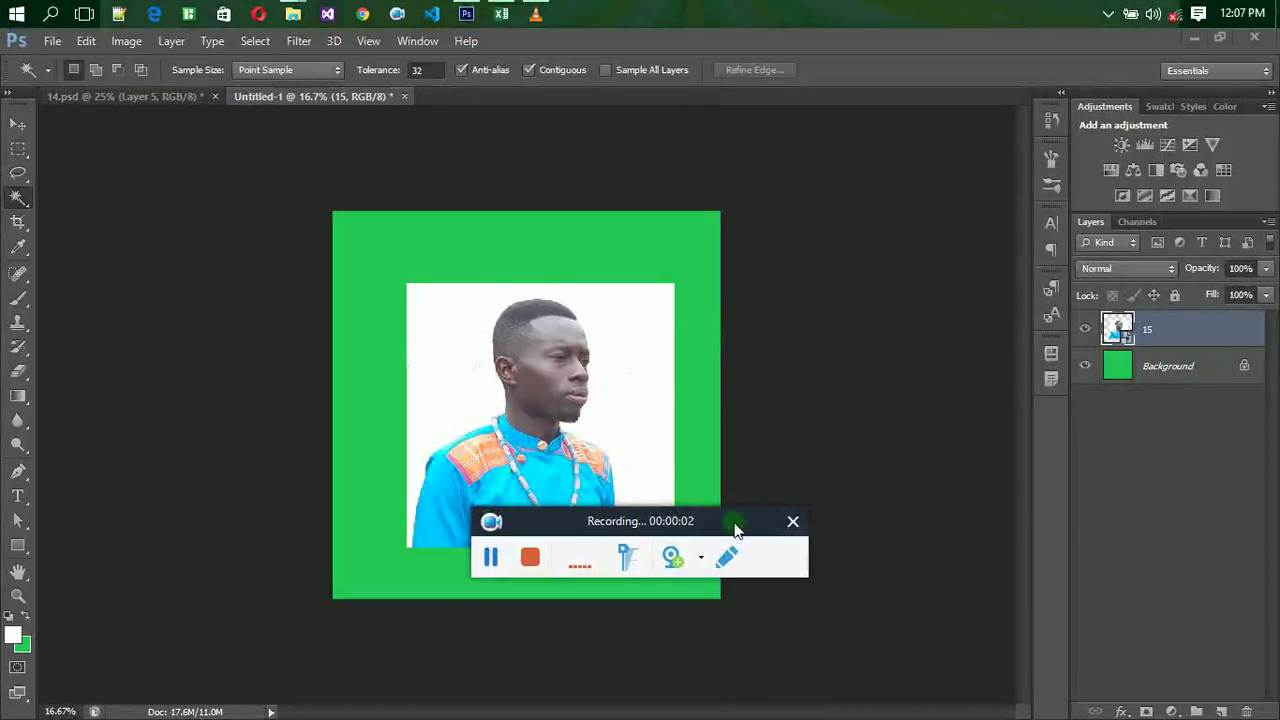
- Rasterize portrait layer 15 from a smart object into a regular pixel layer
left_click_drag(735, 530, 946, 662)
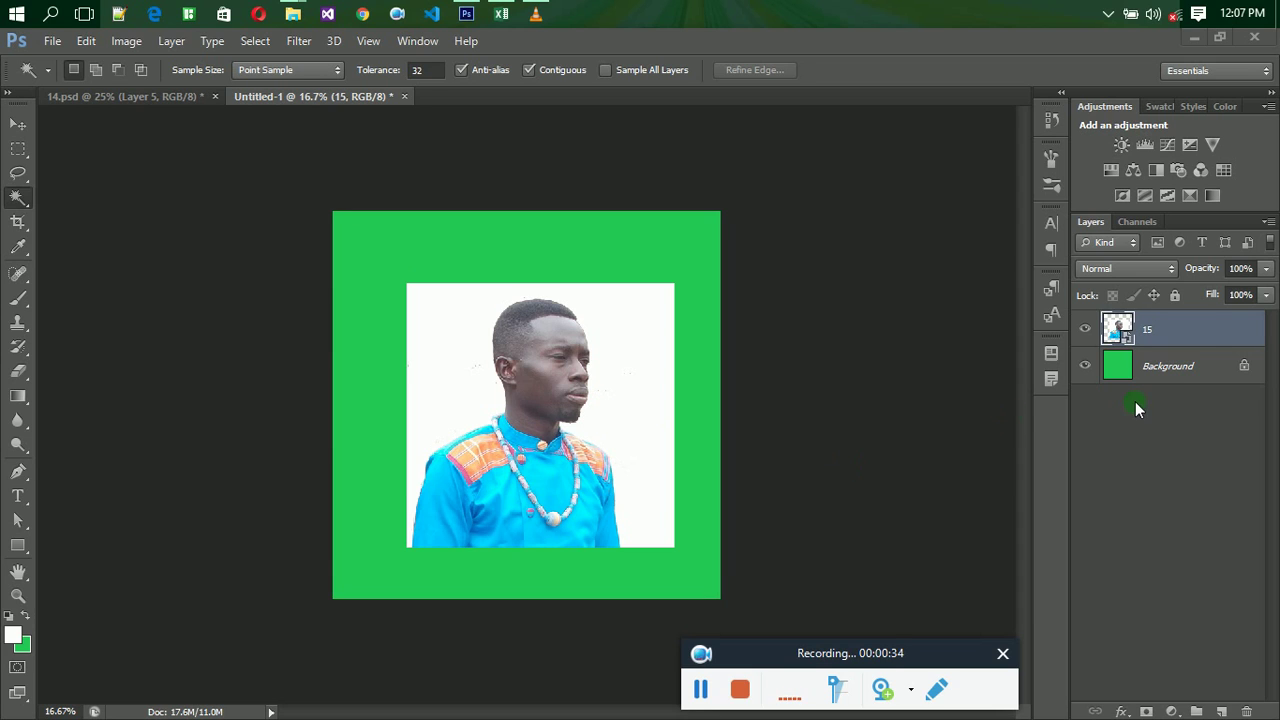
left_click(1205, 347)
left_click_drag(1186, 333, 1193, 340)
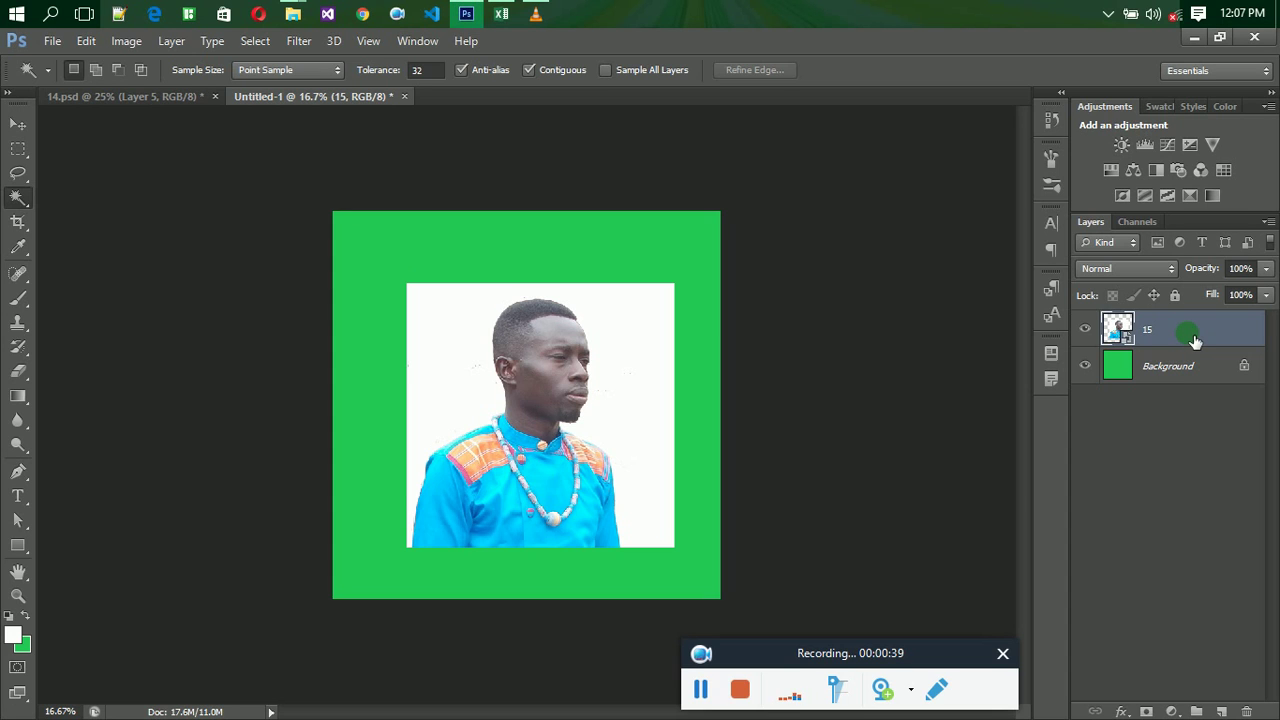
right_click(1165, 323)
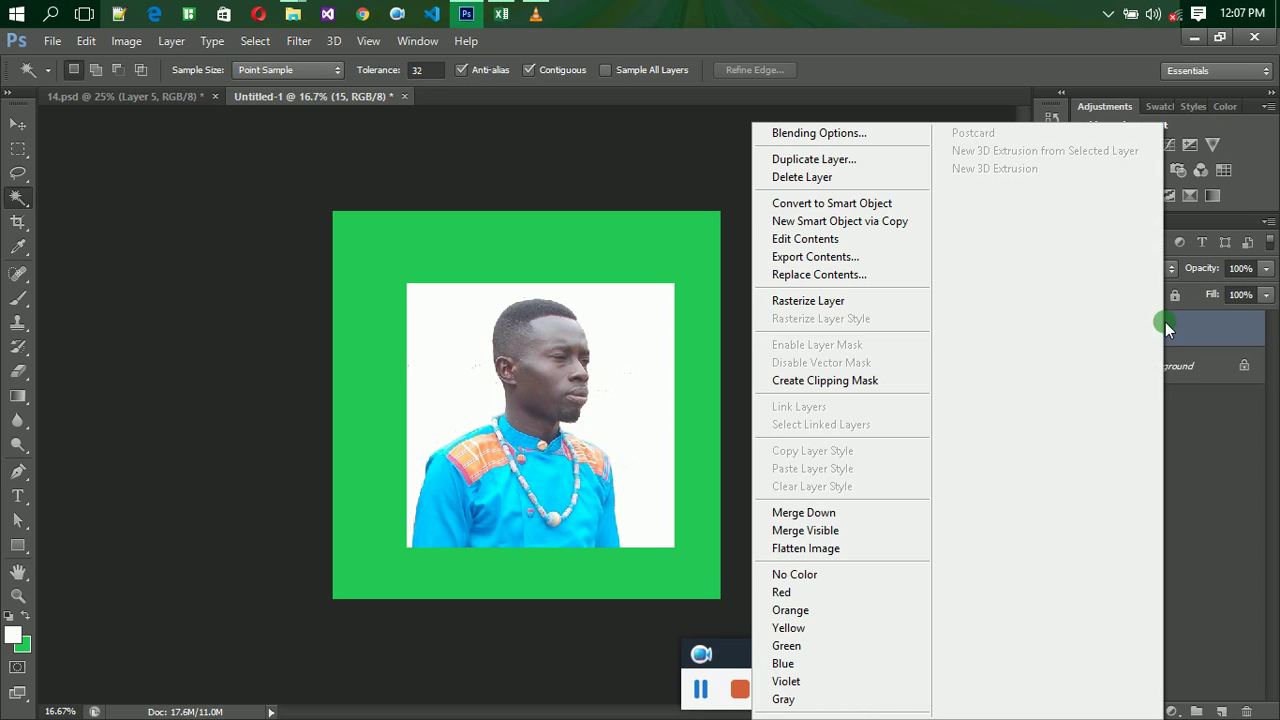
left_click(886, 310)
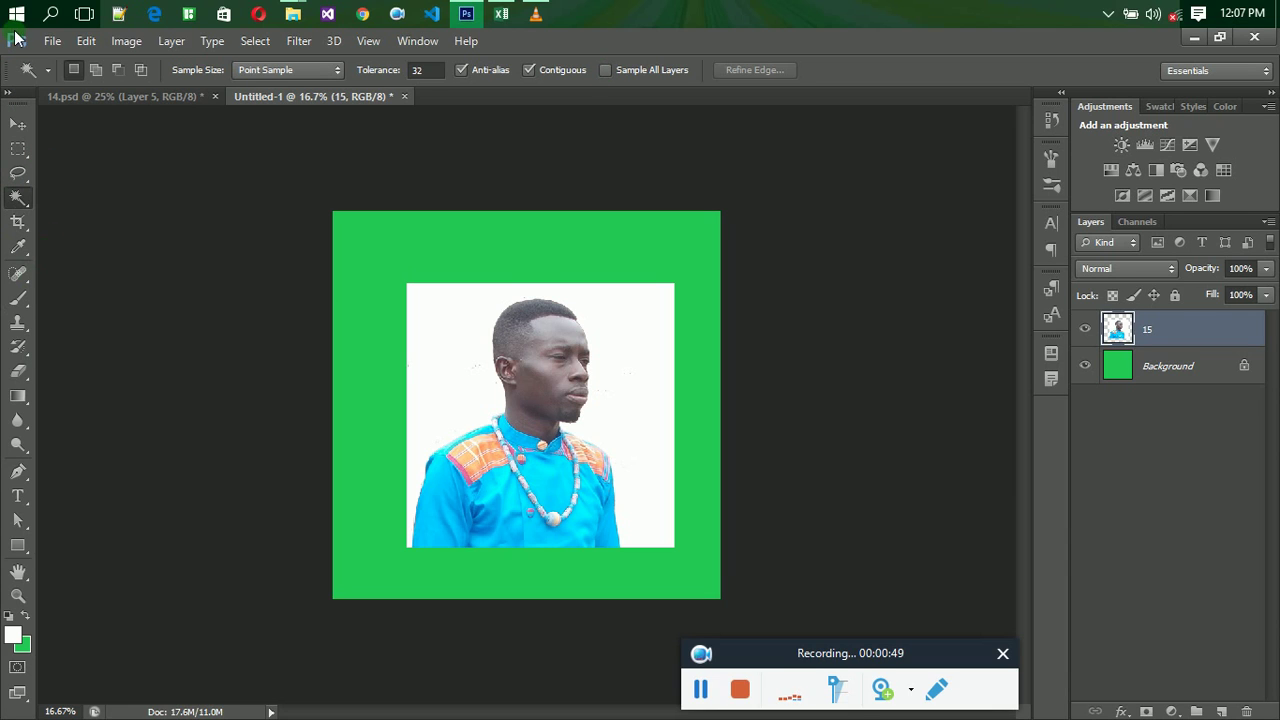
left_click(21, 198)
- Magic Wand-select the white background around the man, delete it, and deselect
right_click(22, 204)
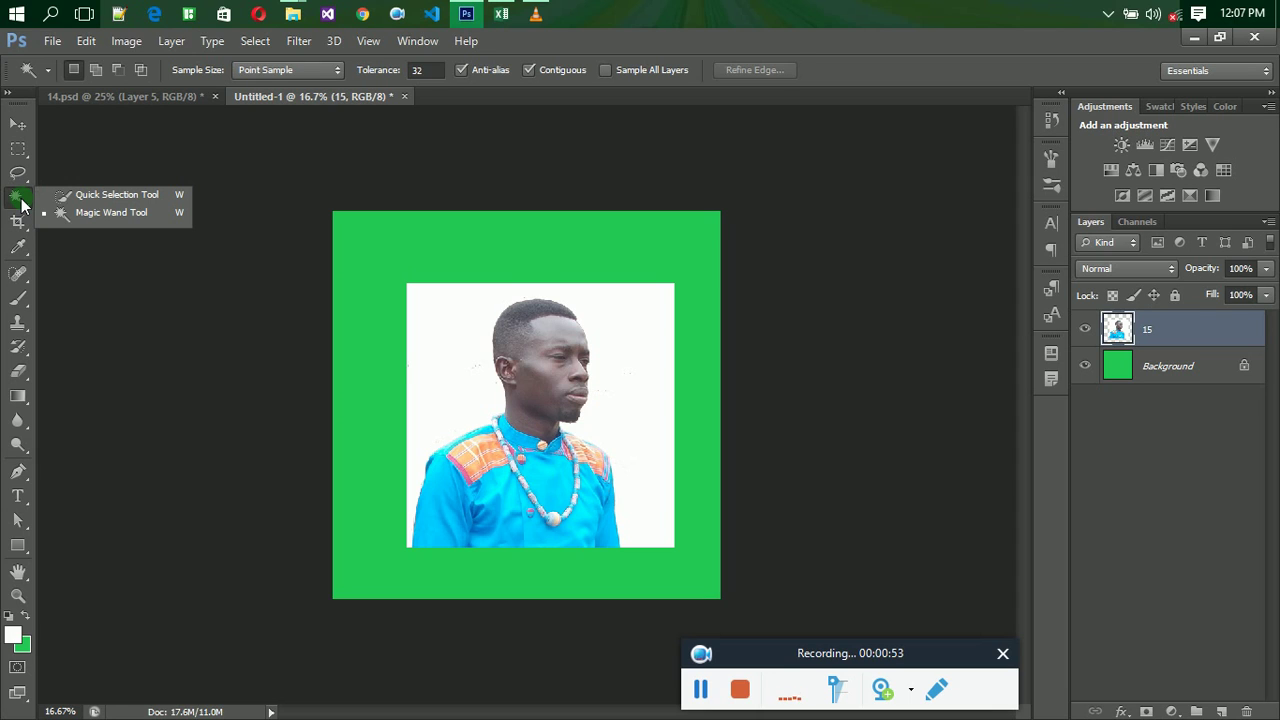
left_click(113, 215)
left_click(114, 219)
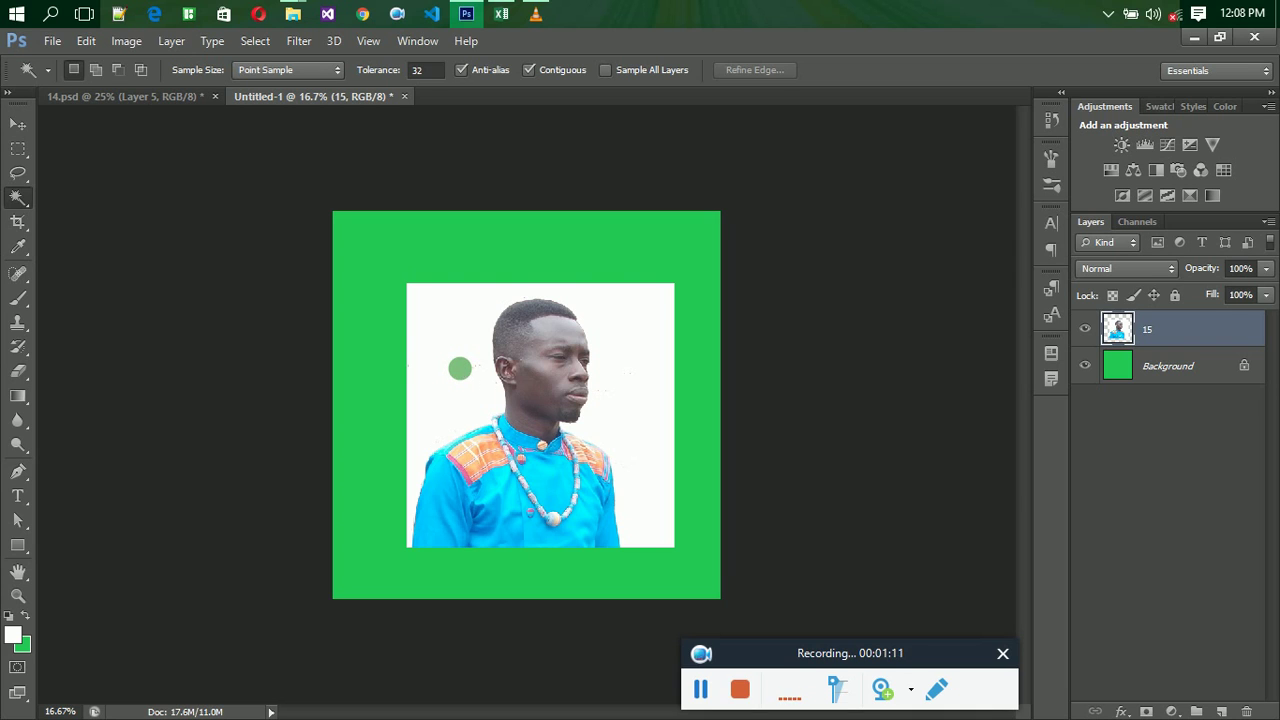
left_click(460, 369)
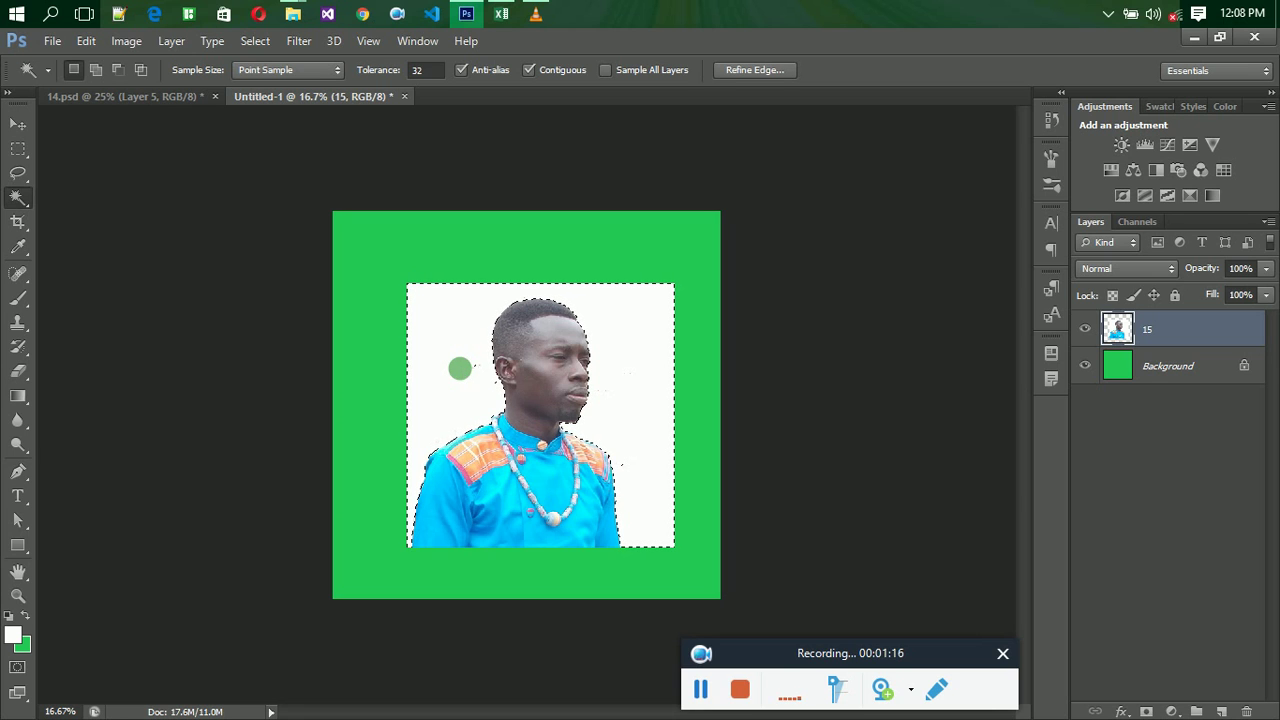
key("Delete")
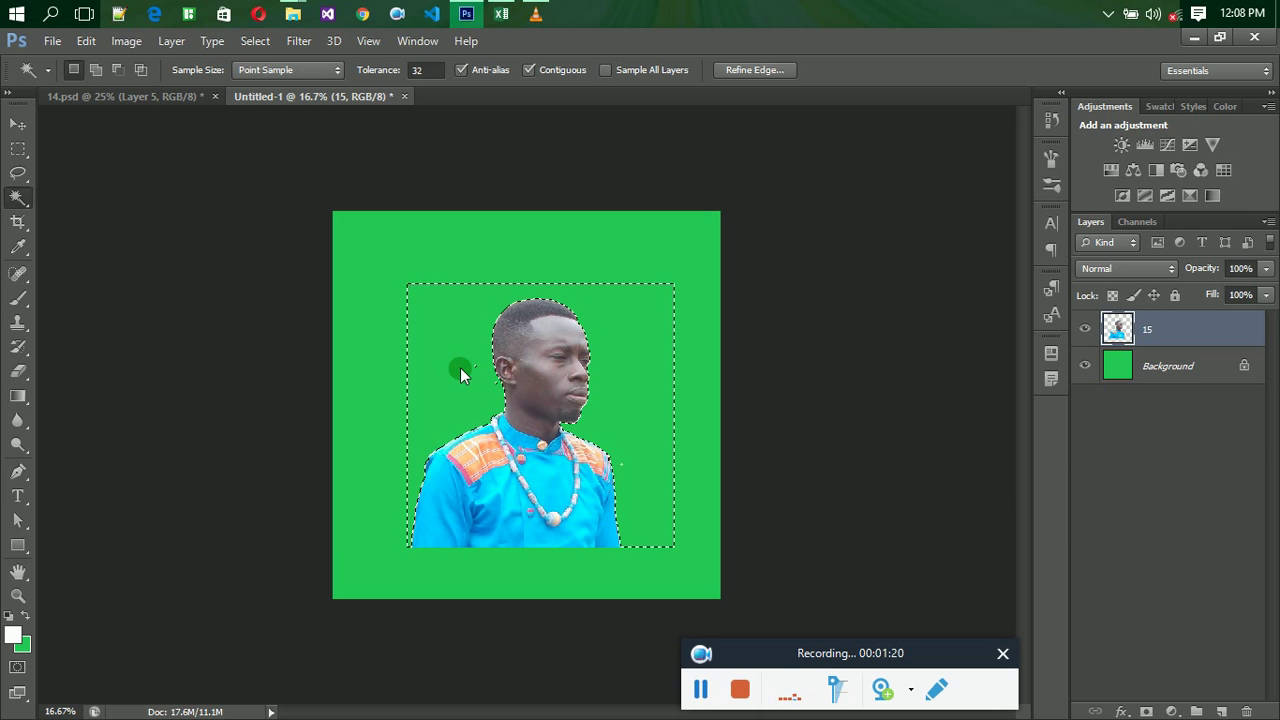
key("ctrl+d")
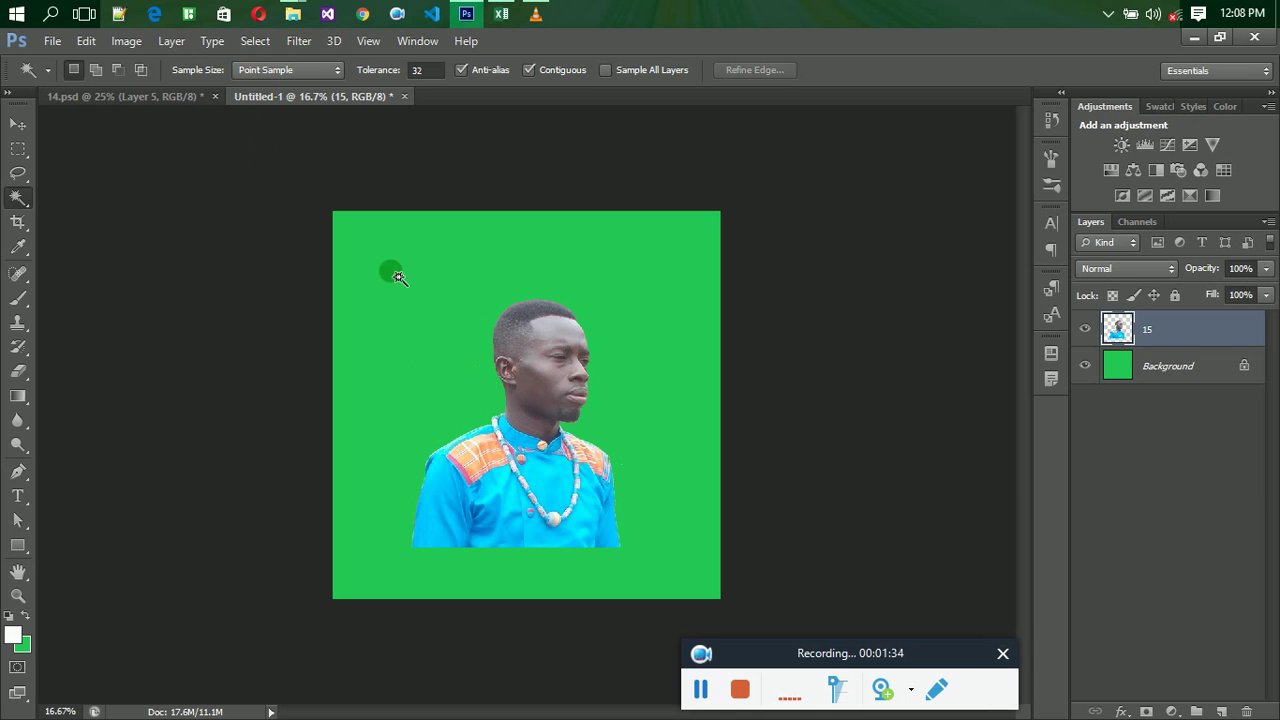
left_click(52, 43)
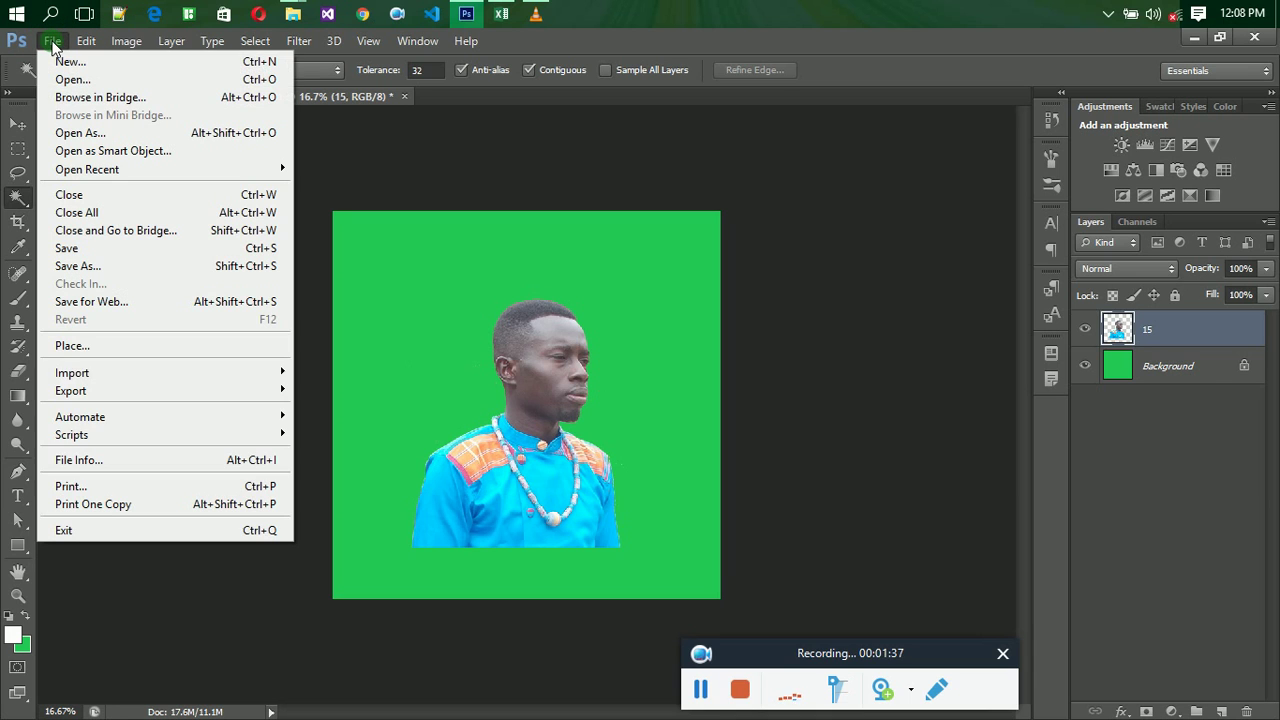
left_click(143, 345)
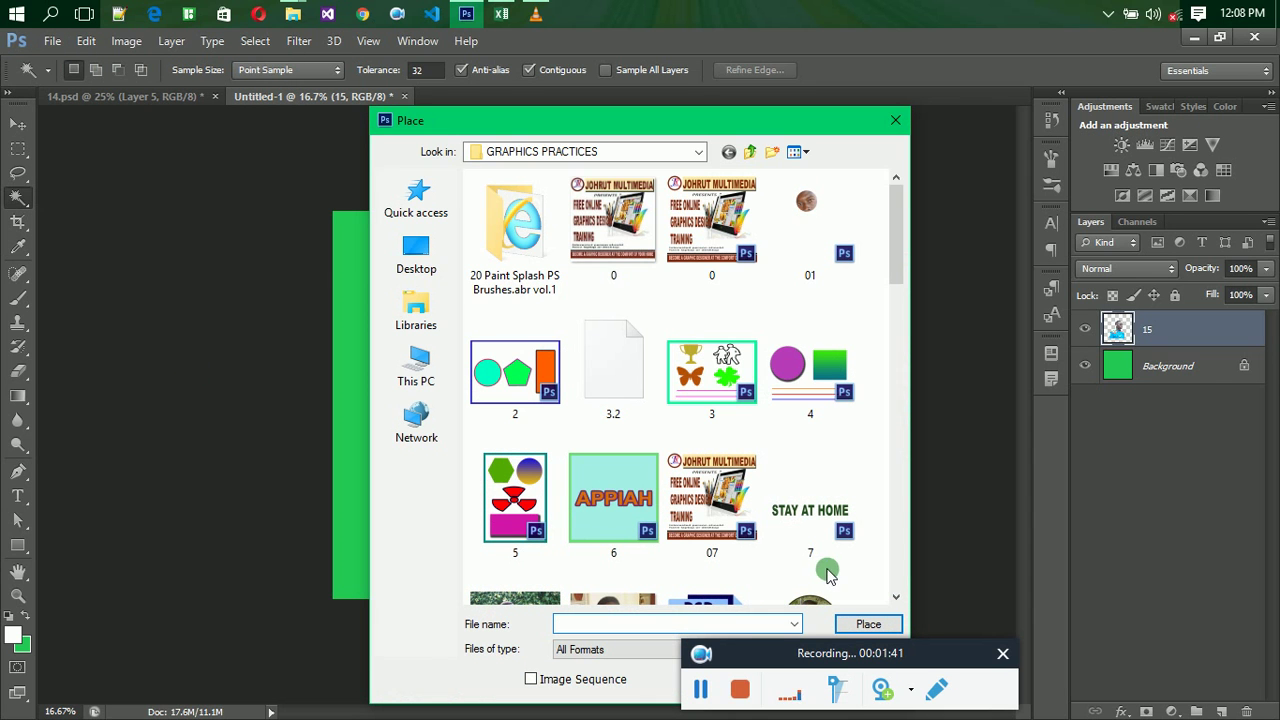
left_click(896, 591)
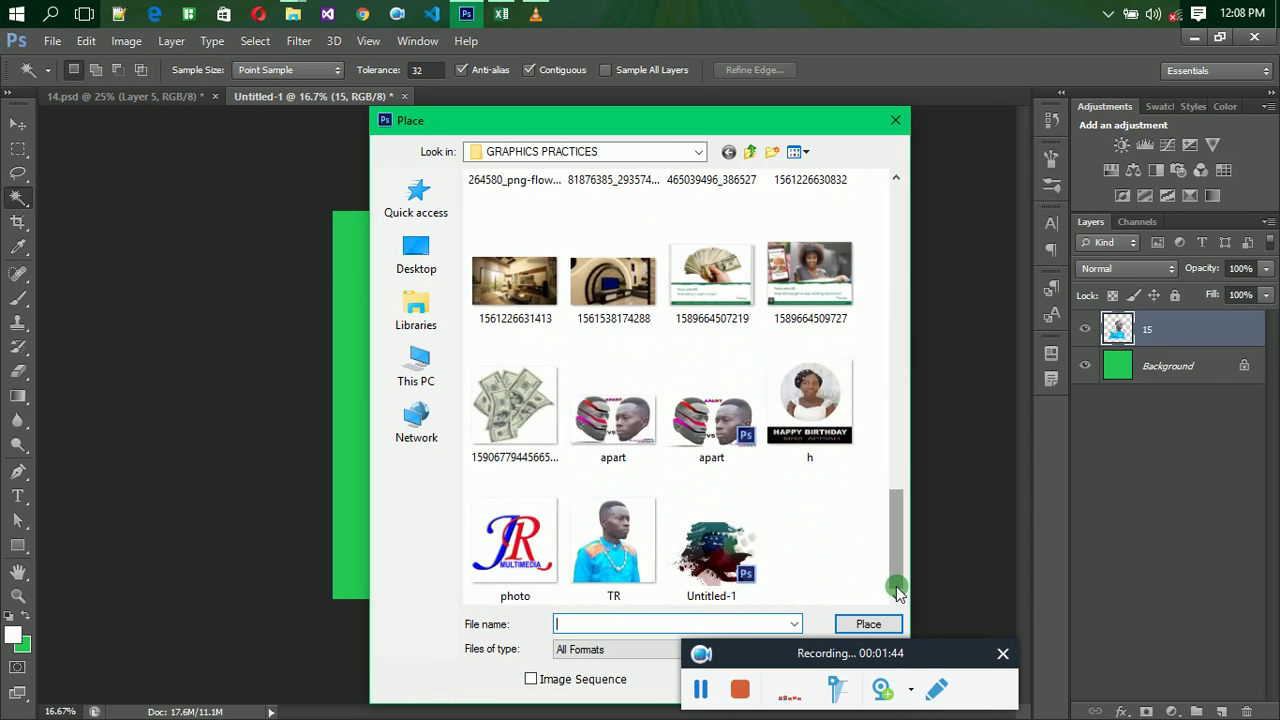
mouse_move(612, 281)
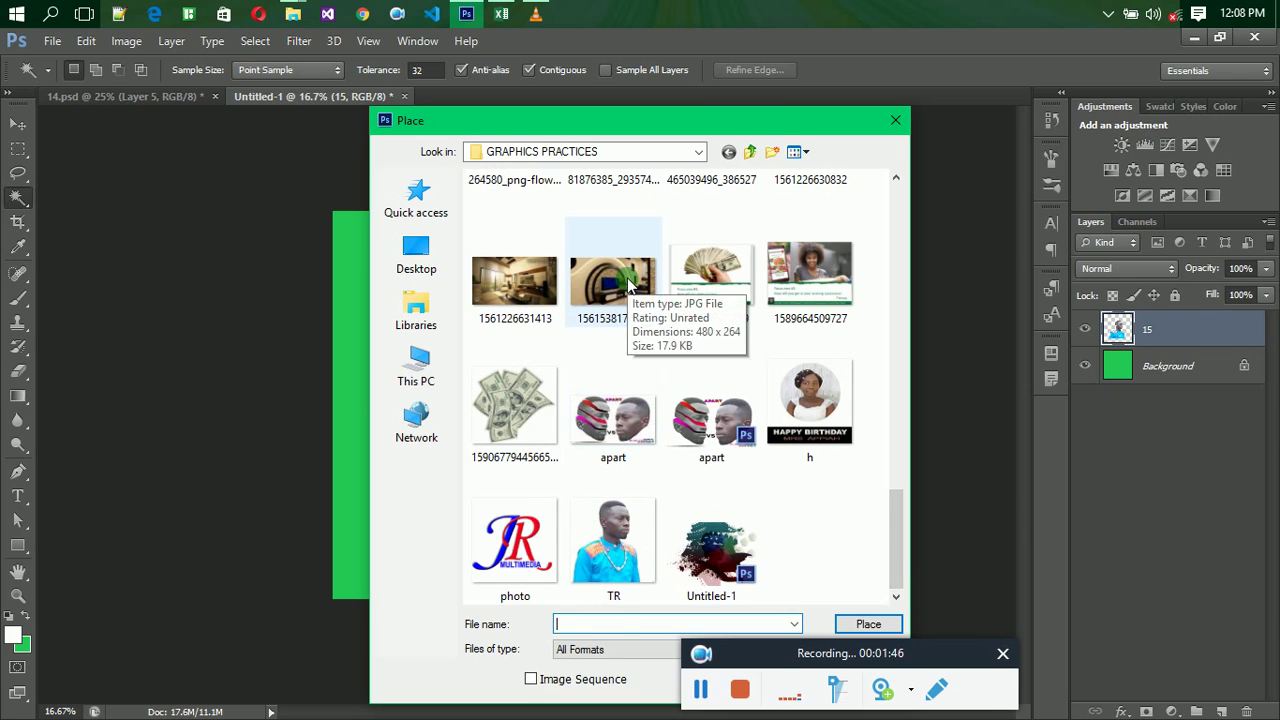
left_click(630, 286)
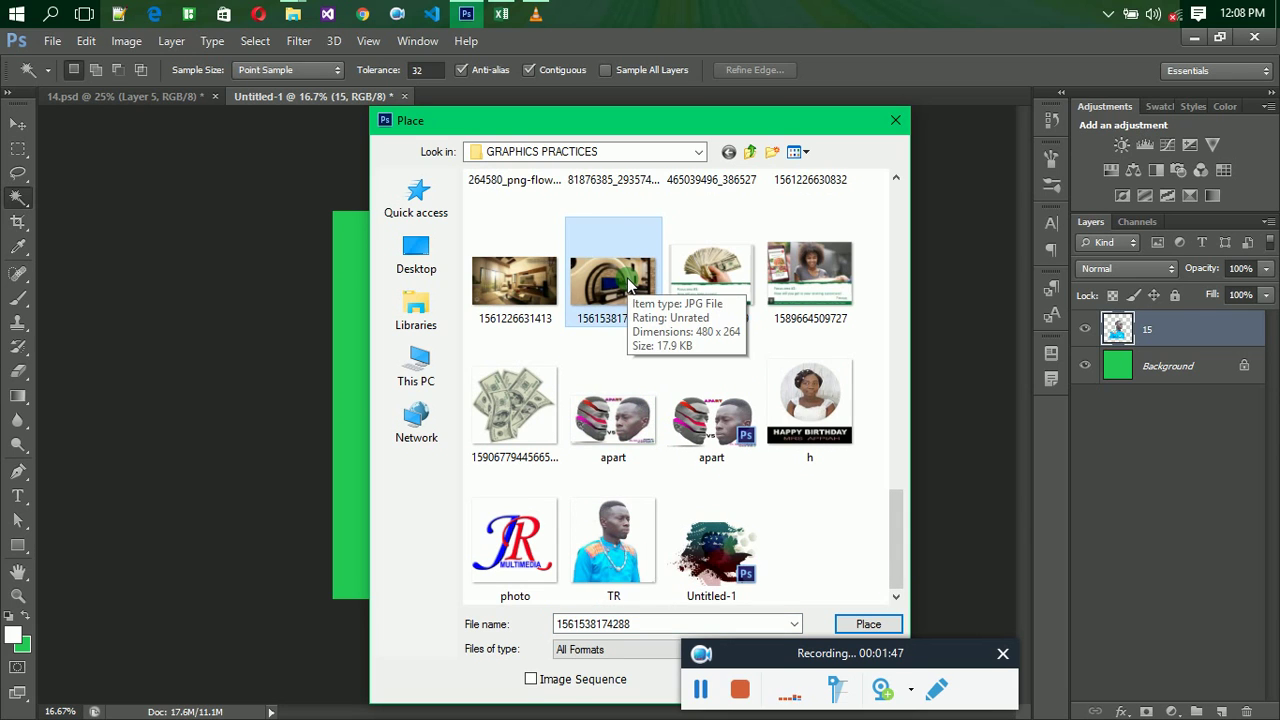
left_click(856, 624)
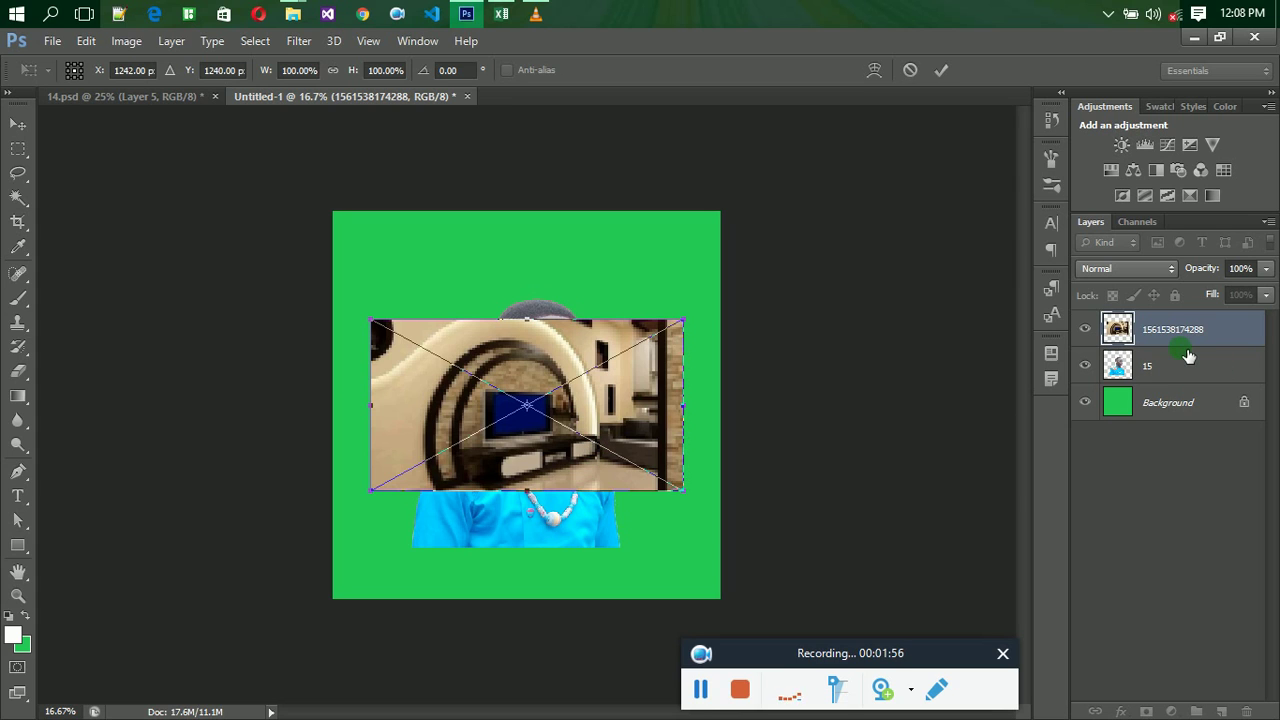
key("w")
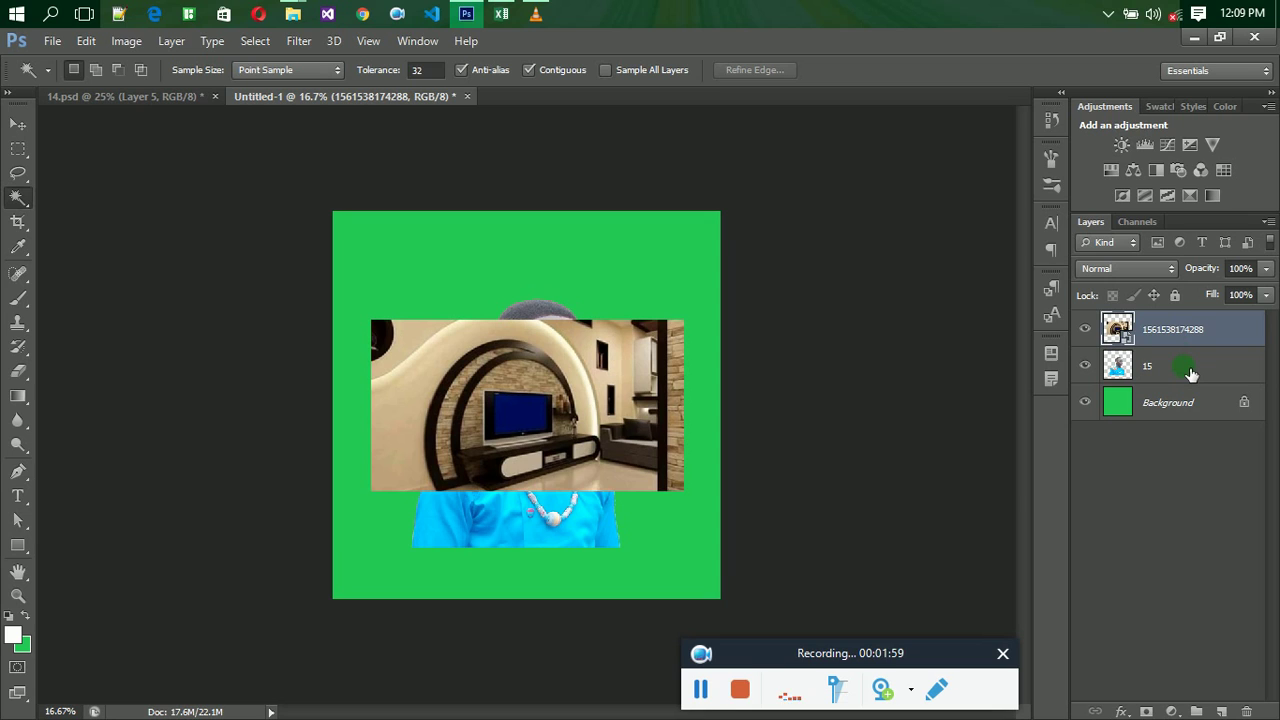
left_click(1190, 373)
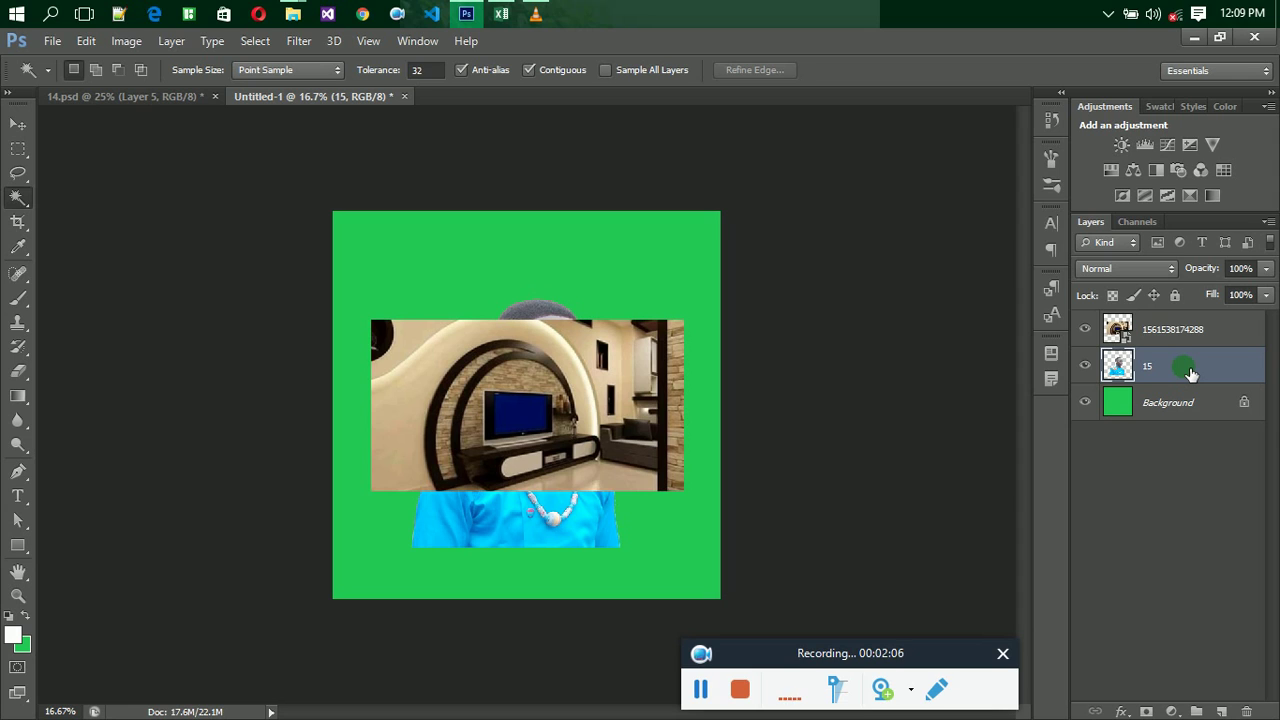
left_click_drag(1190, 373, 1175, 325)
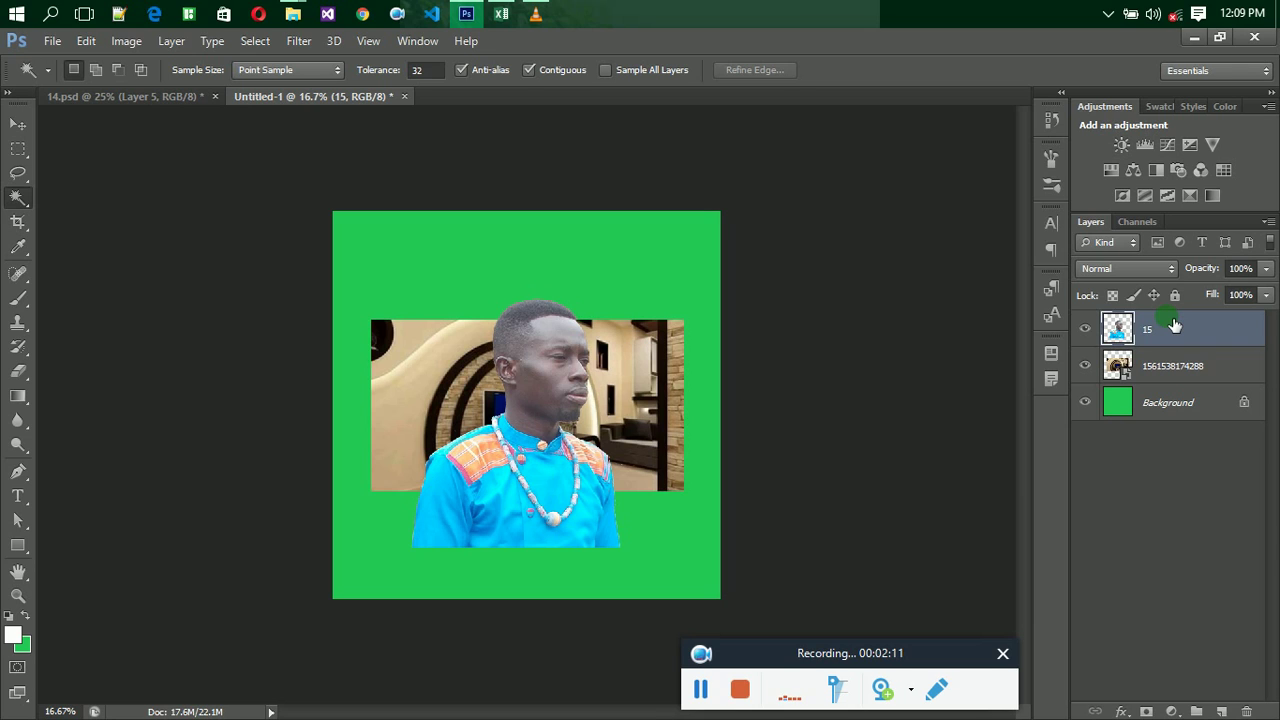
- Start a free transform on the man's layer, then back out of it
left_click(12, 126)
key("ctrl+t")
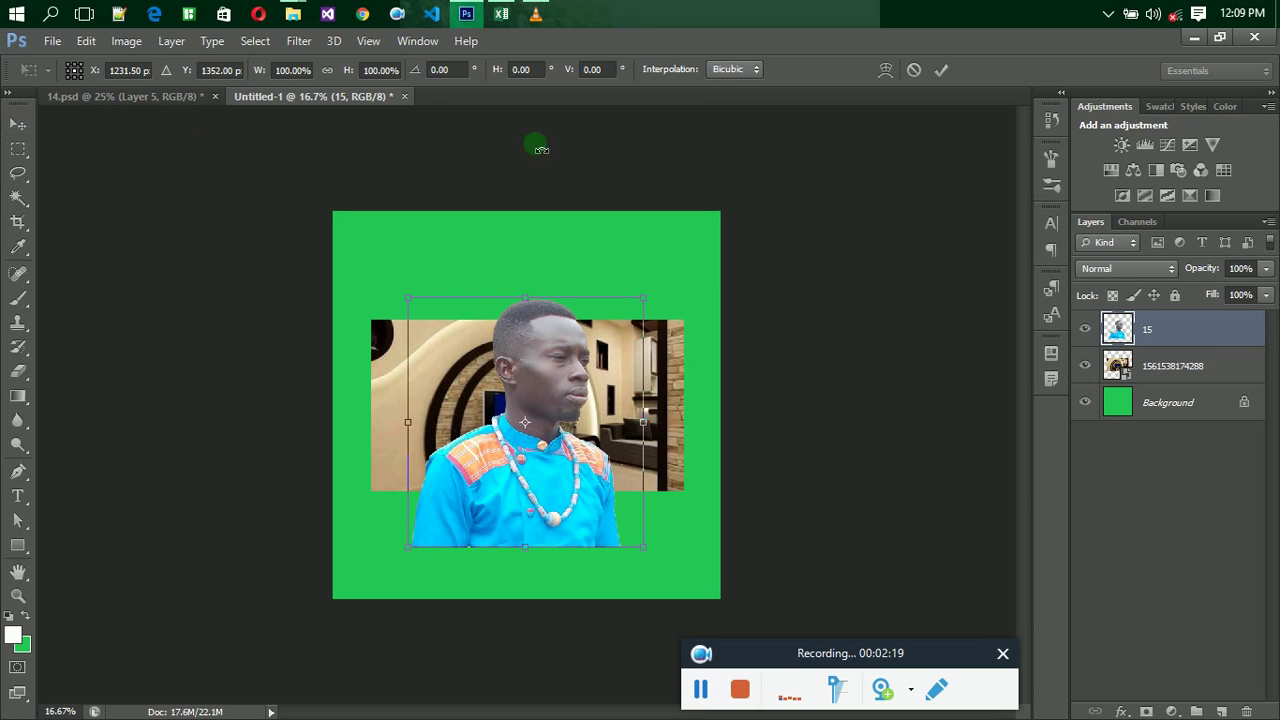
left_click(1158, 366)
key("Return")
key("w")
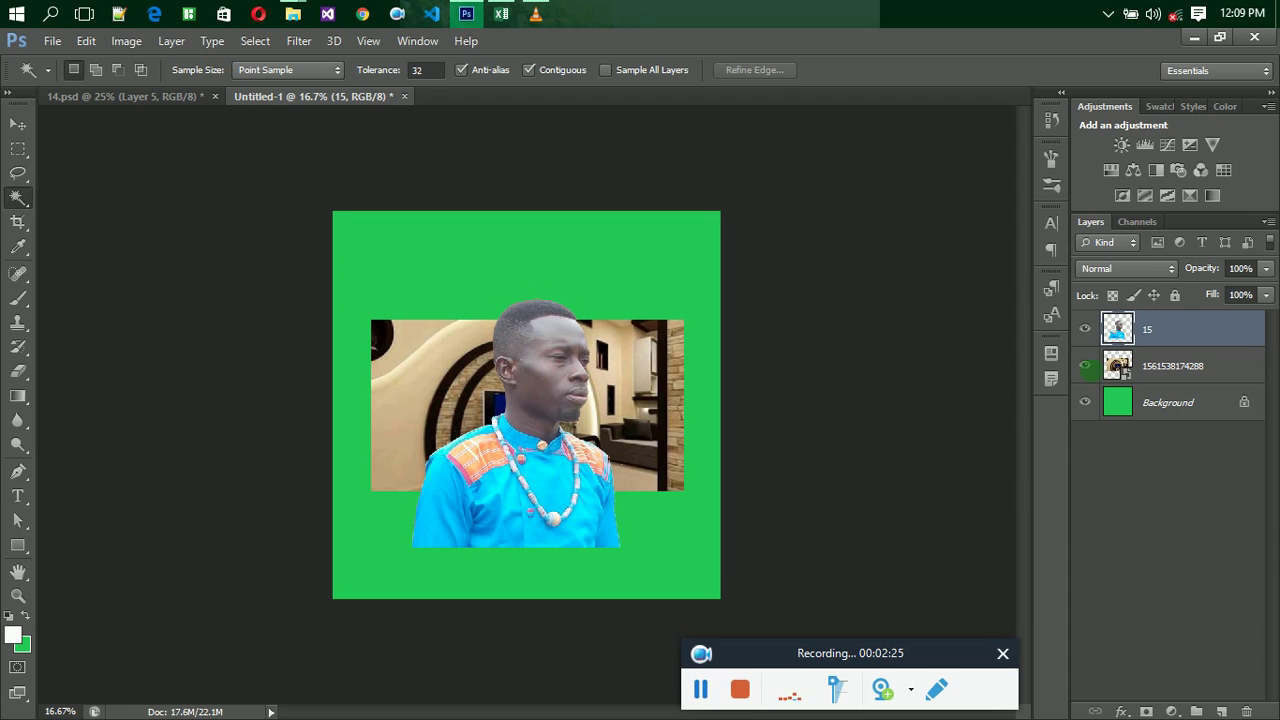
- Scale the room photo layer to cover the whole canvas and apply it
left_click(1162, 372)
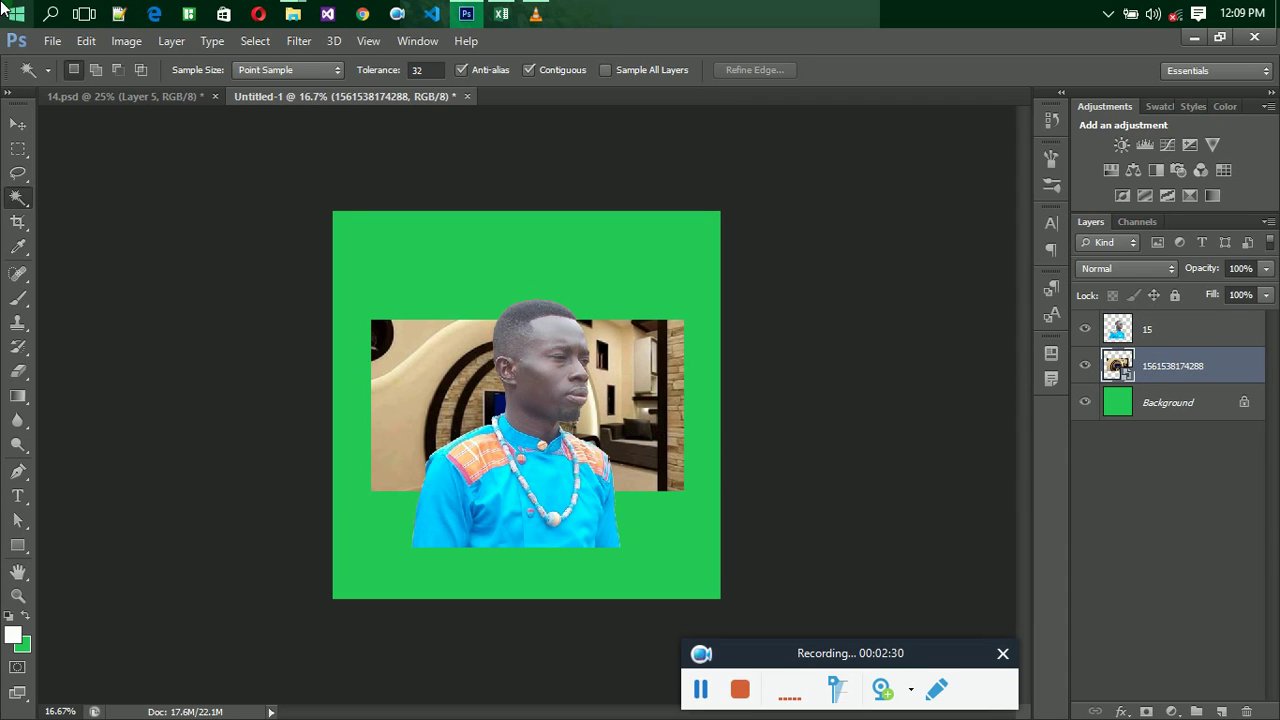
left_click(18, 124)
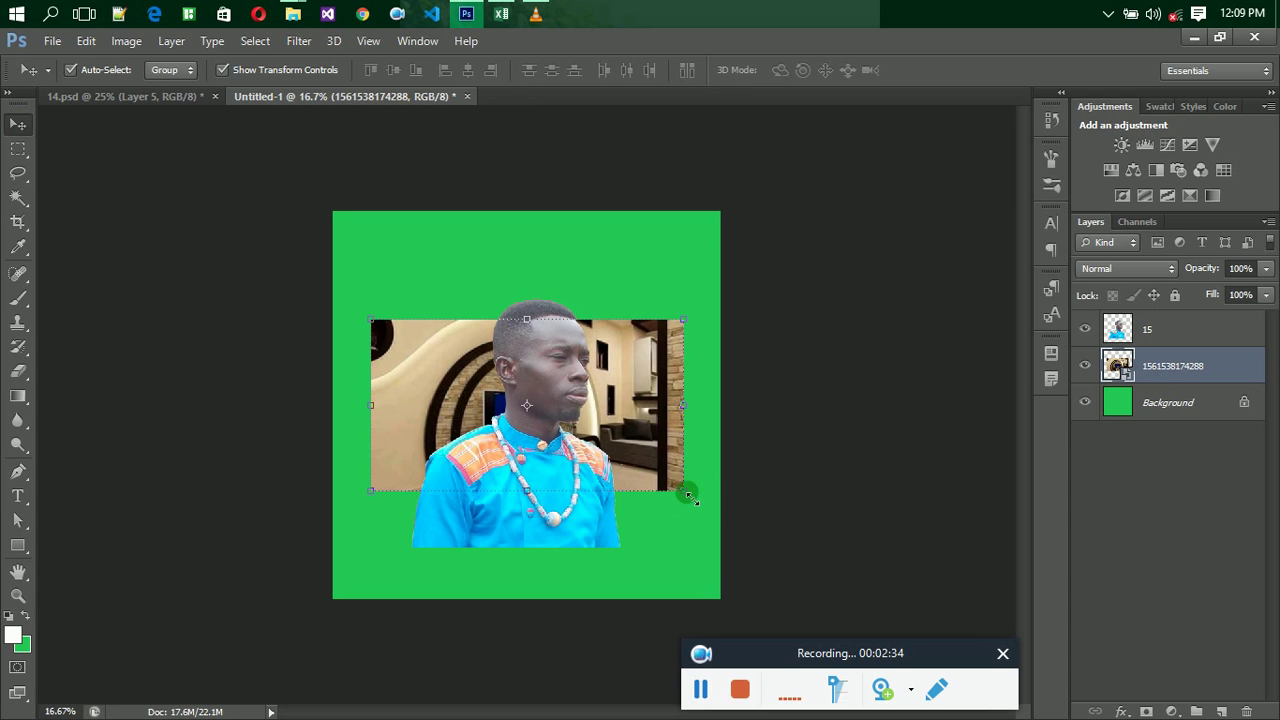
left_click_drag(688, 497, 742, 600)
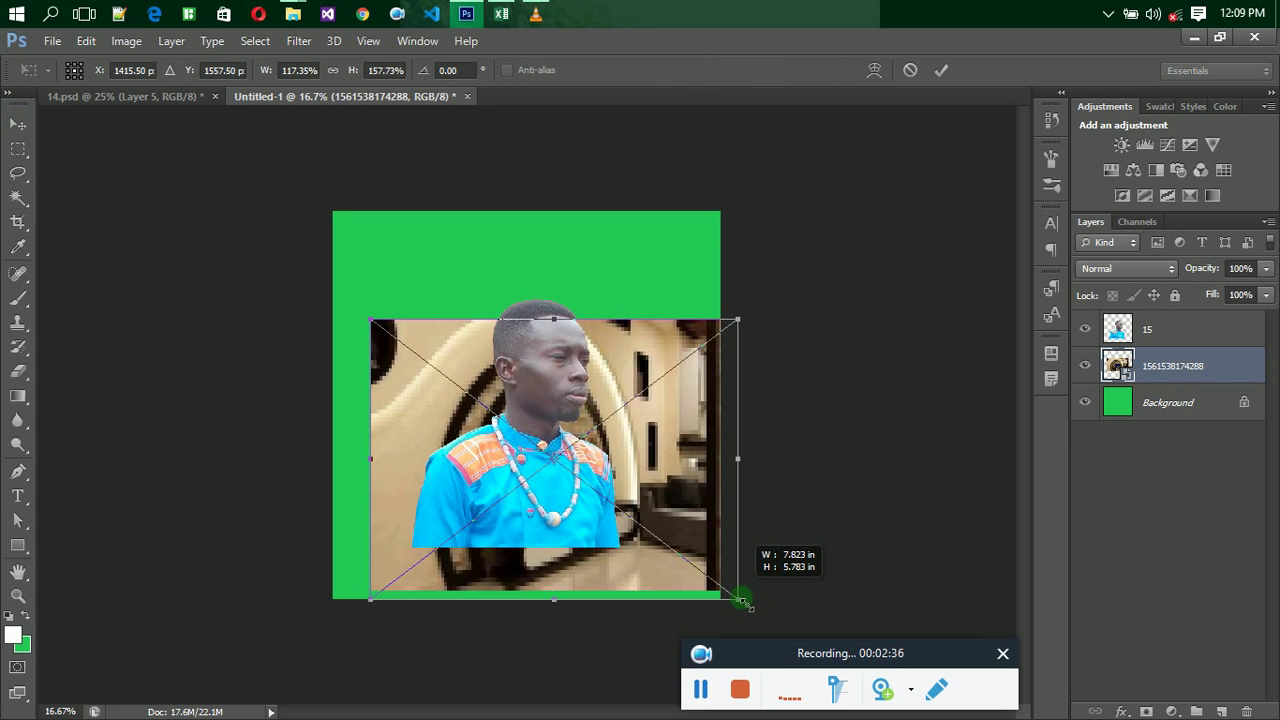
left_click_drag(742, 600, 744, 601)
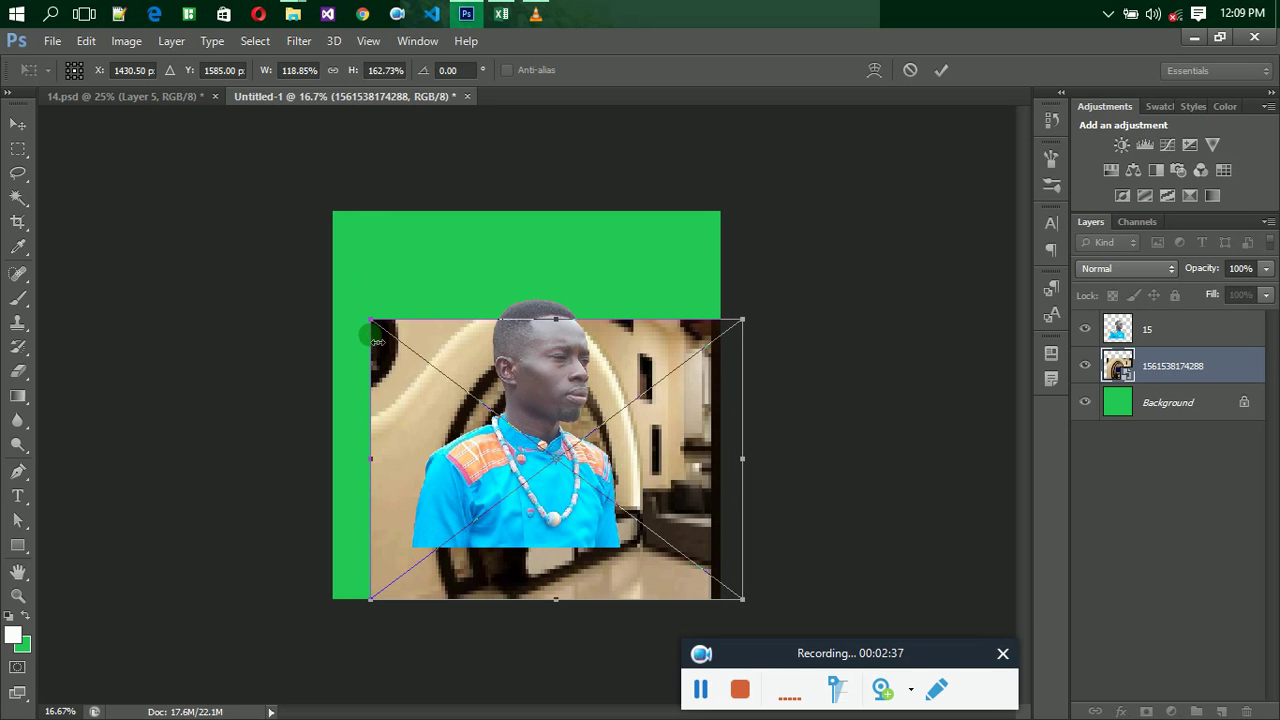
left_click_drag(368, 320, 322, 211)
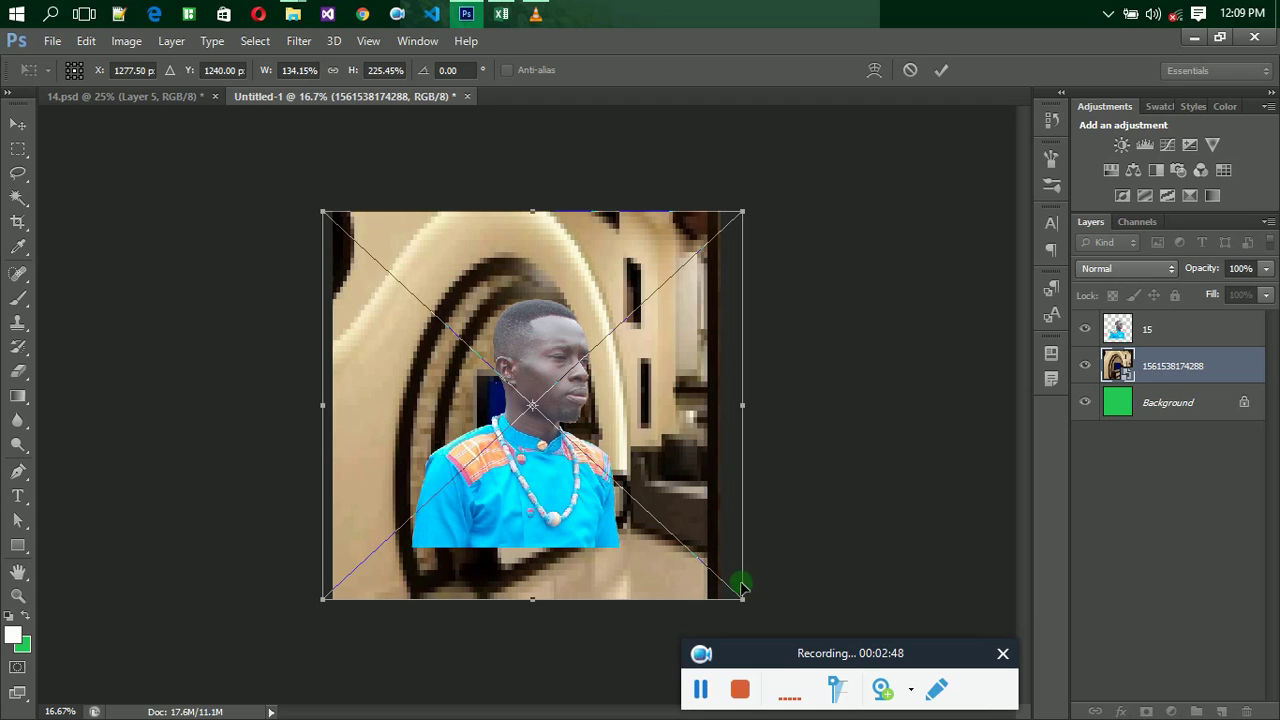
left_click_drag(741, 597, 722, 600)
key("Return")
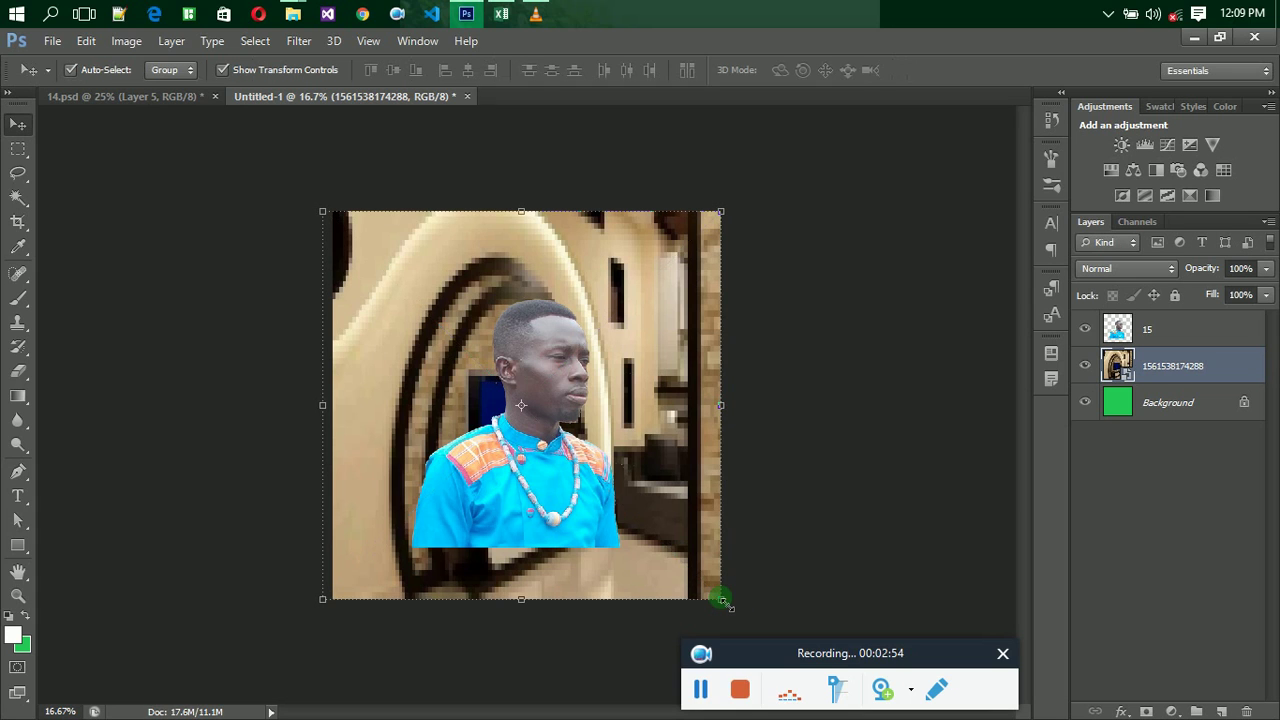
- Scale layer 15 up so the man fills the lower canvas over the room
left_click(1188, 333)
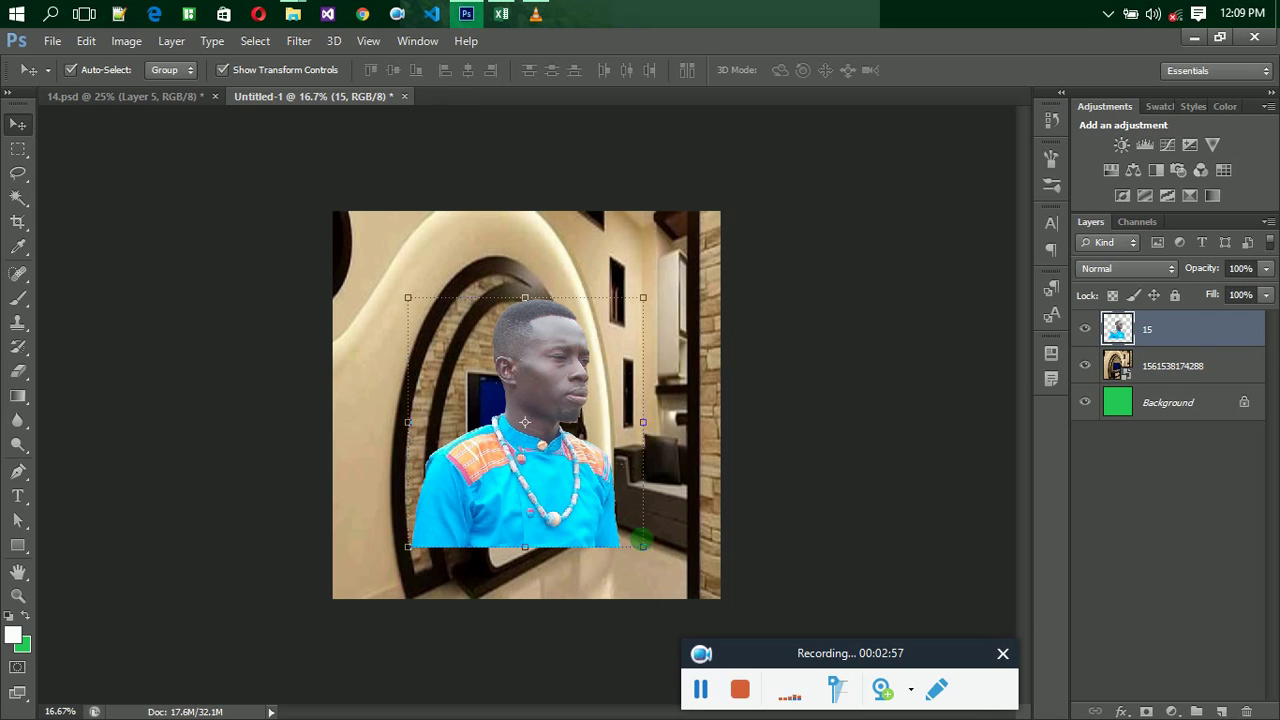
left_click_drag(645, 547, 690, 605)
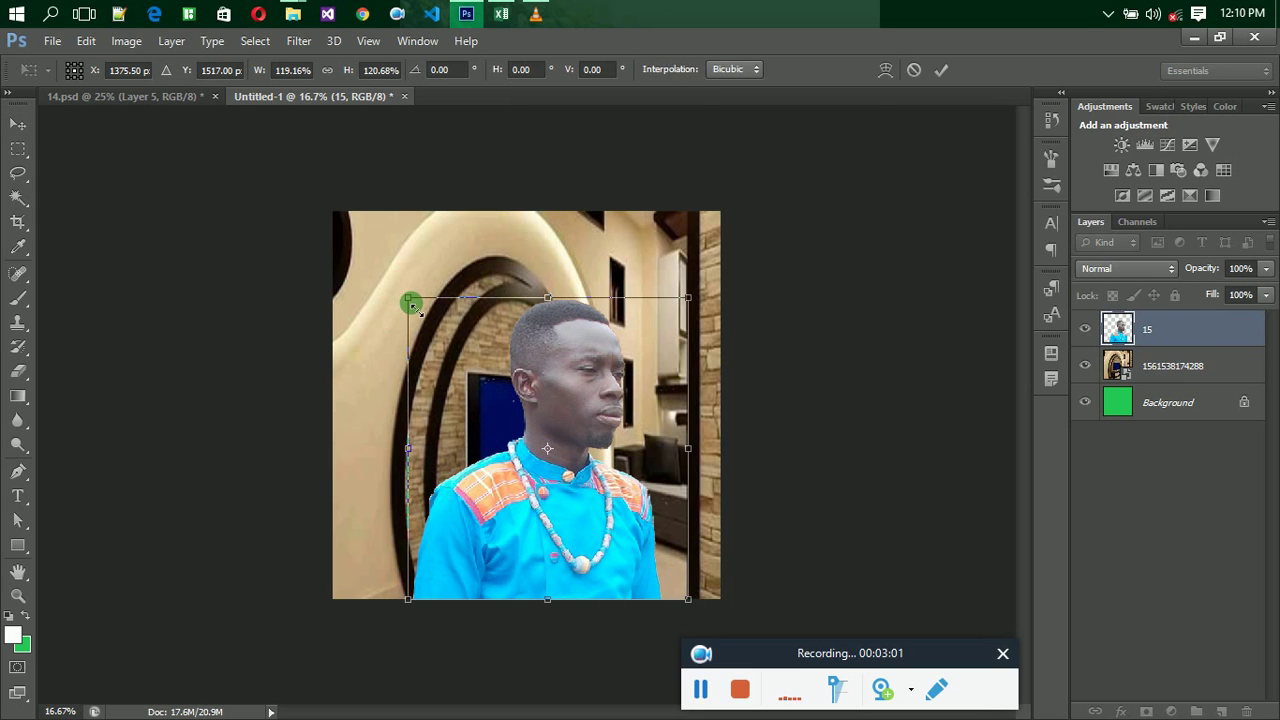
mouse_move(411, 303)
left_mouse_down()
mouse_move(359, 252)
mouse_move(354, 262)
left_mouse_up()
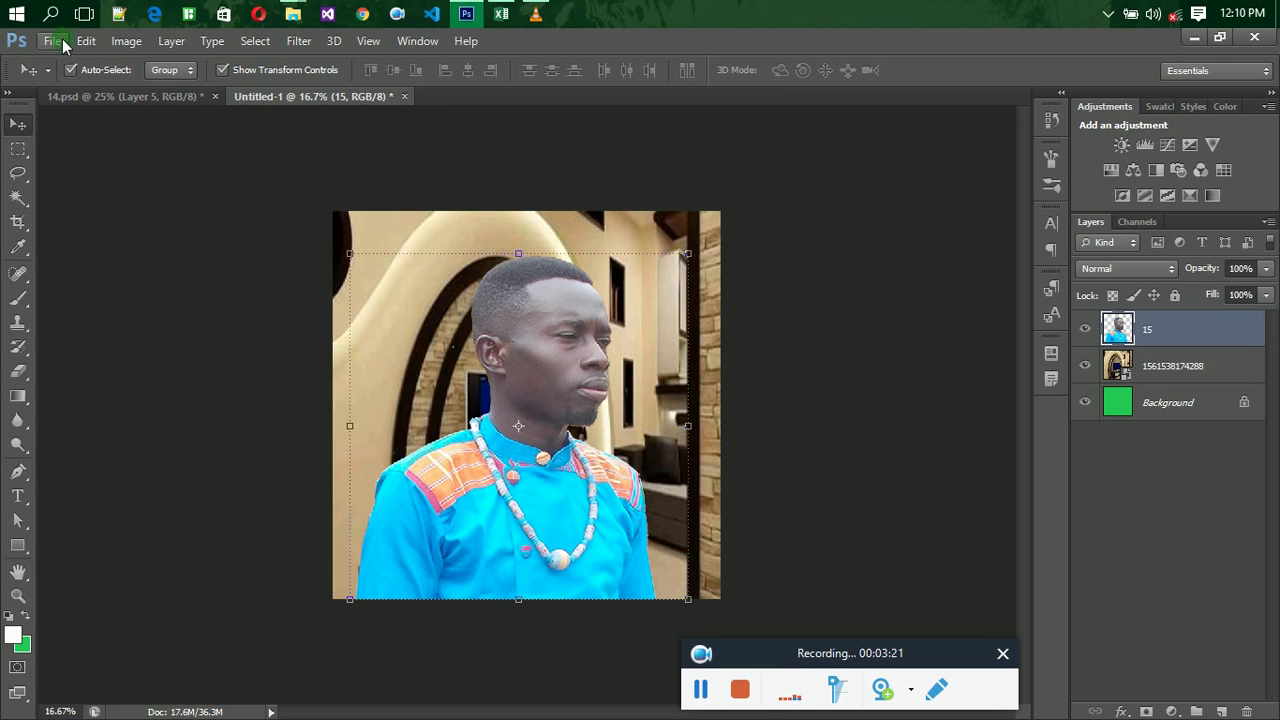
- View the 14.psd wedding design, then go back to the Untitled-1 composite
left_click(167, 100)
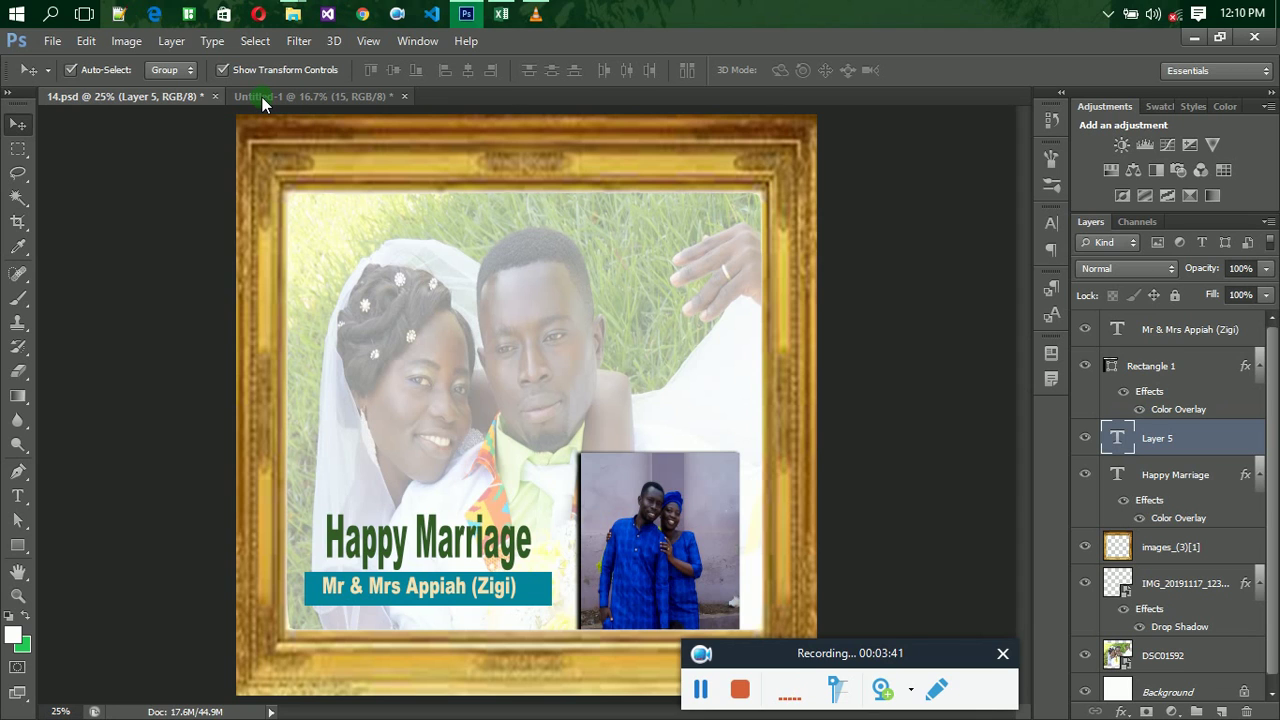
left_click(263, 100)
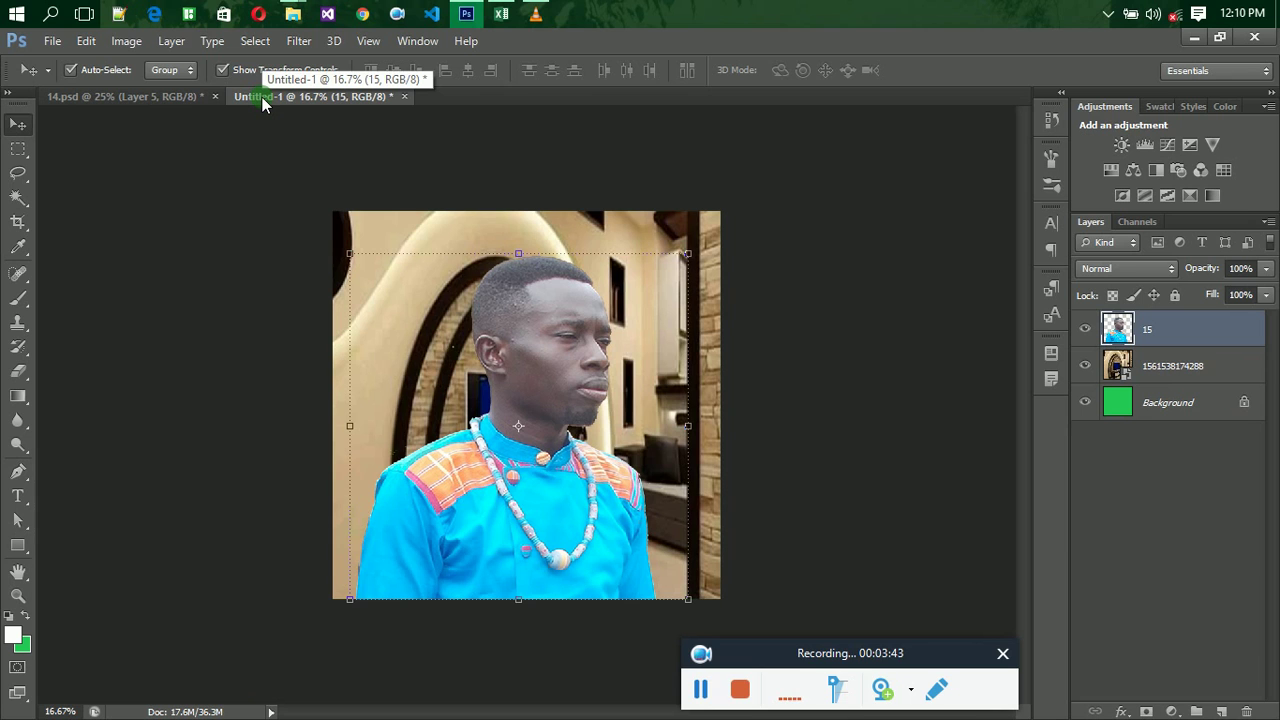